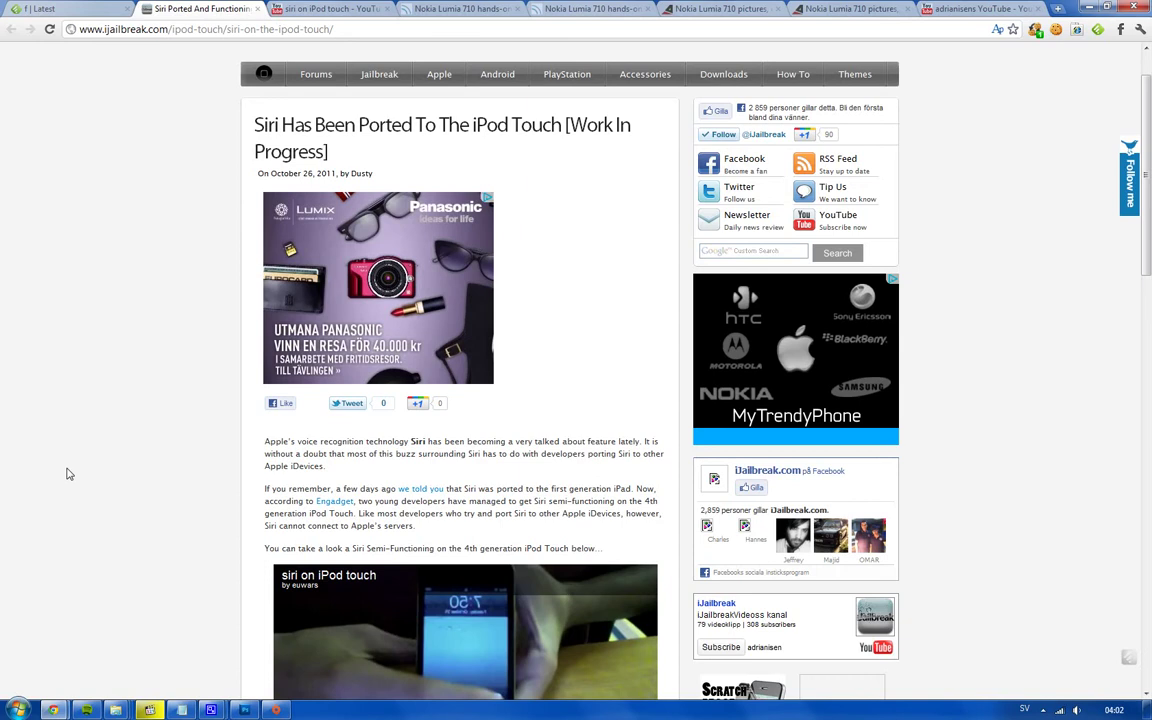
scroll(69, 473, "down", 3)
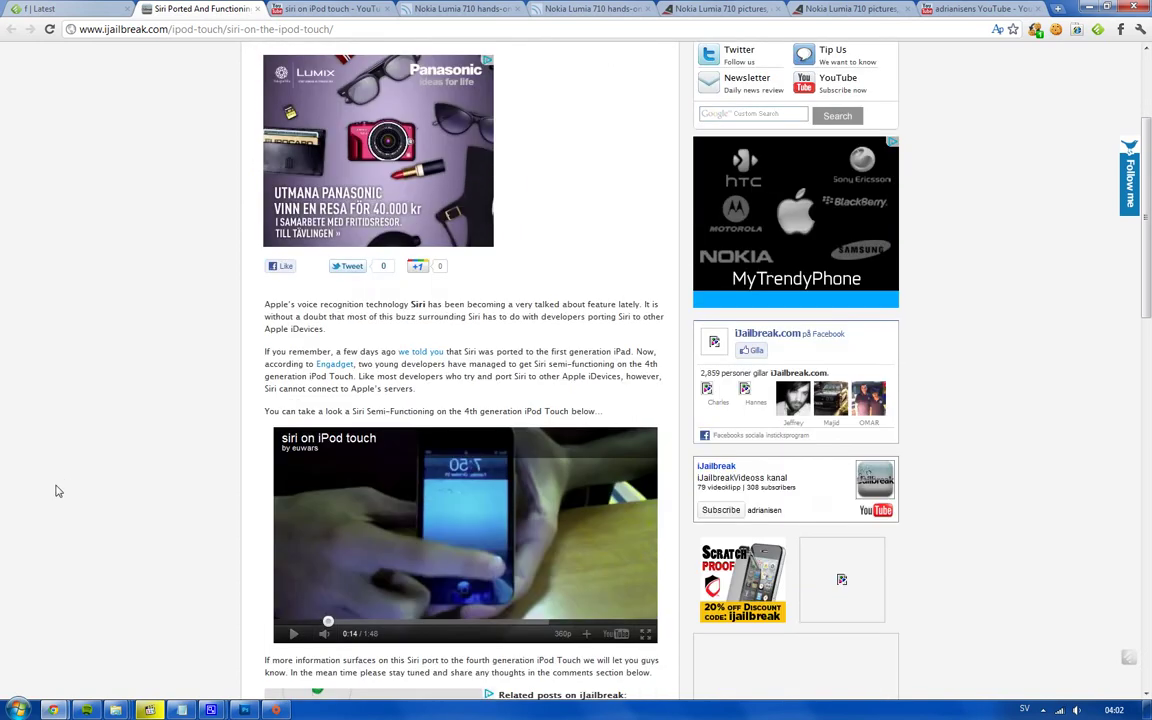
scroll(65, 450, "down", 2)
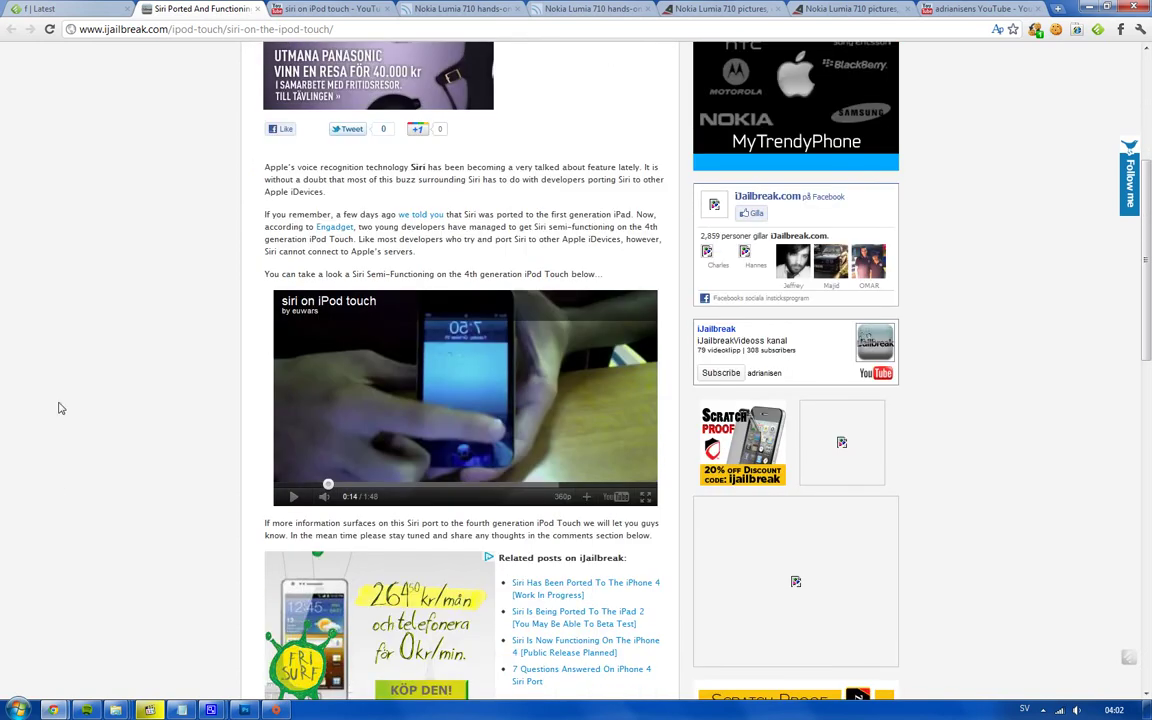